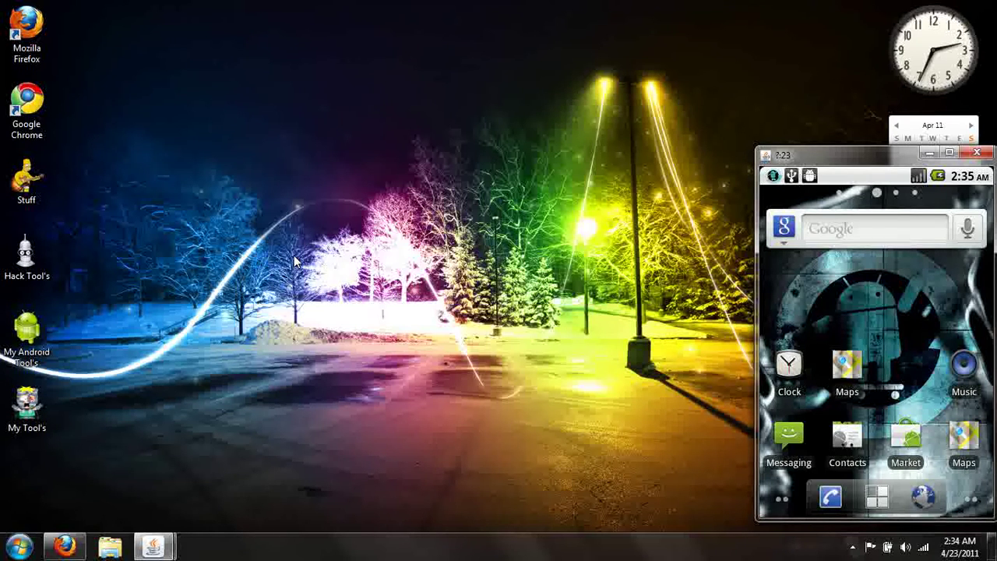
Restore Firefox and scroll through the ClockWork Recovery guide's steps and attachments, then back to the top
{"action": "left_click", "coordinate": [64, 545]}
{"action": "left_click_drag", "start_coordinate": [990, 168], "coordinate": [991, 124]}
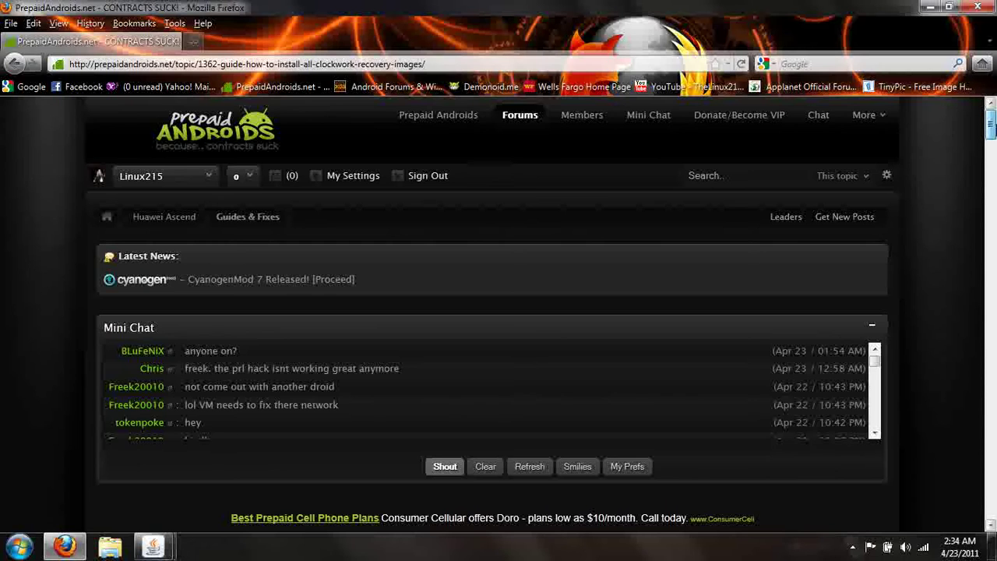
{"action": "left_click_drag", "start_coordinate": [991, 124], "coordinate": [990, 199]}
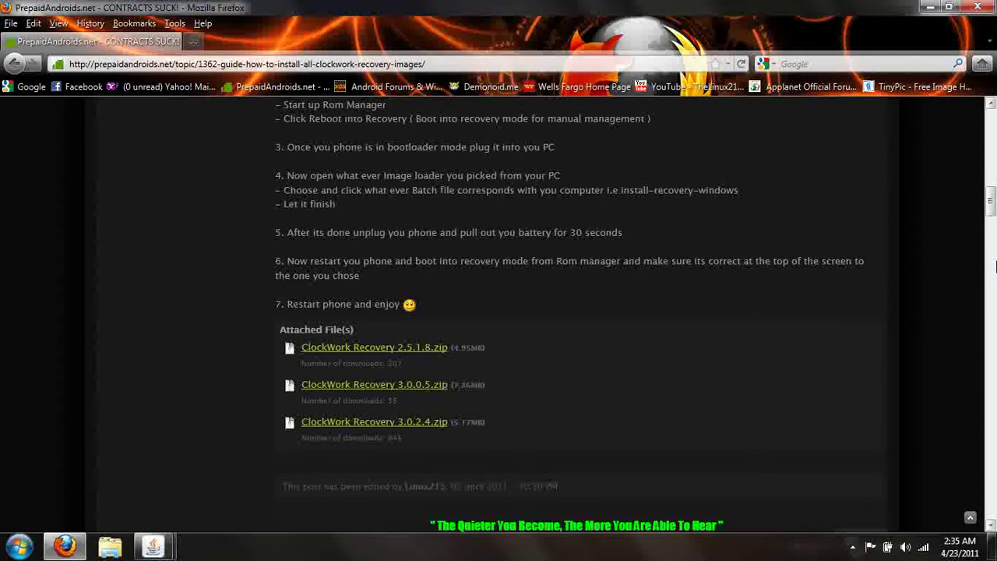
{"action": "left_click_drag", "start_coordinate": [992, 215], "coordinate": [938, 47]}
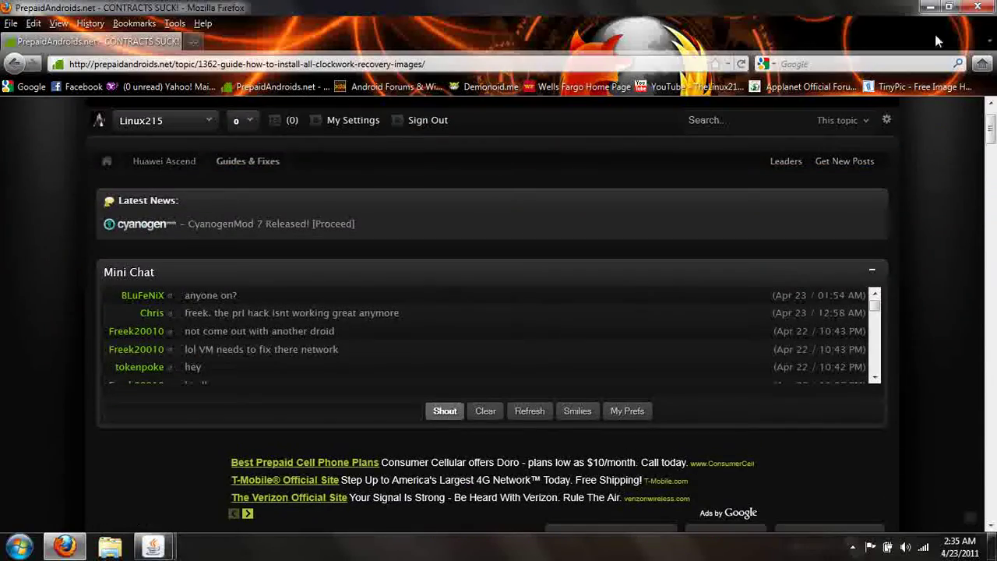
Open My Android Tool's > Huawei Ascend Stuff > Recovery's > ClockWorkRecovery 3.0.2.4, then minimize that folder
{"action": "left_click", "coordinate": [930, 7]}
{"action": "double_click", "coordinate": [6, 346]}
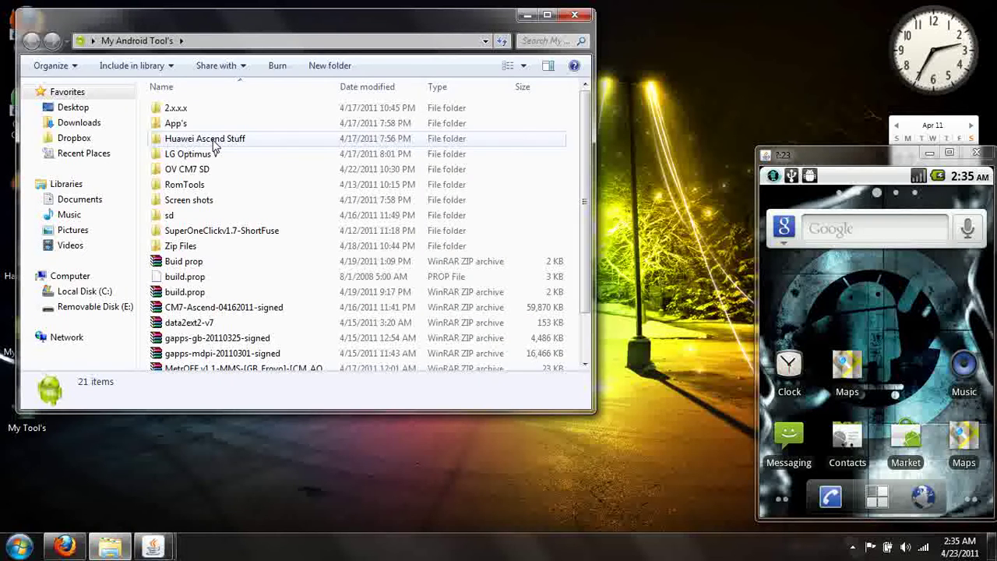
{"action": "double_click", "coordinate": [215, 143]}
{"action": "double_click", "coordinate": [211, 154]}
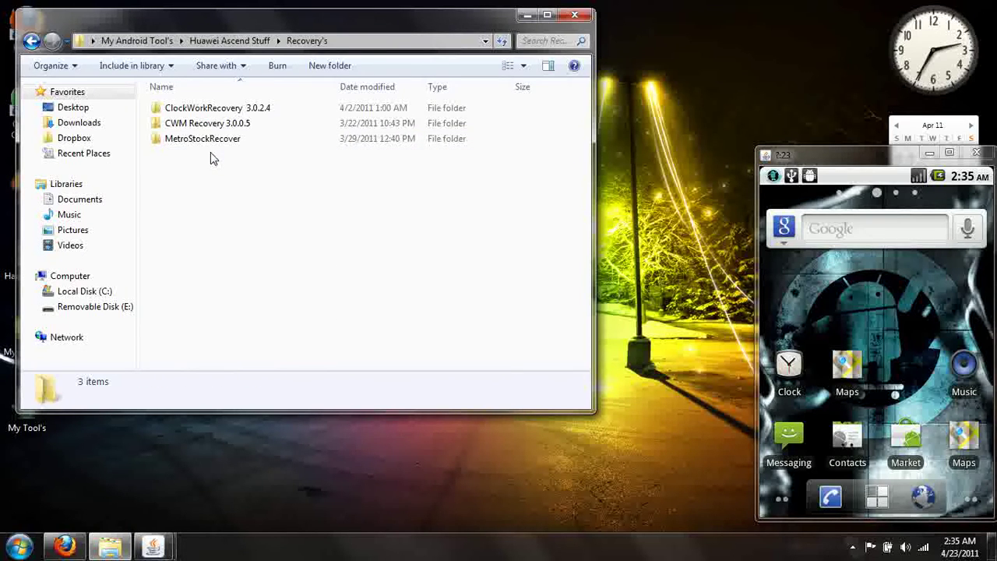
{"action": "double_click", "coordinate": [289, 110]}
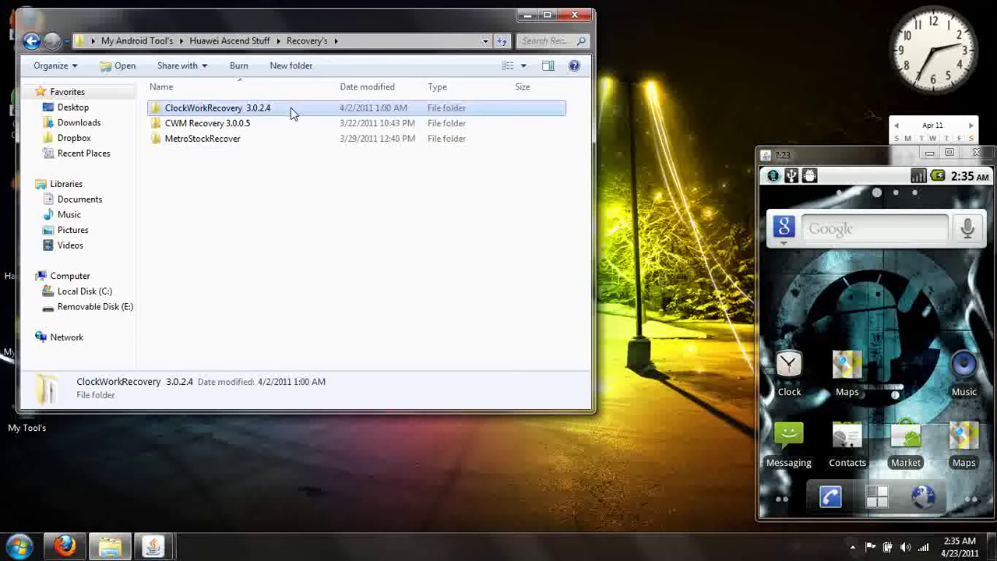
{"action": "left_click", "coordinate": [527, 17]}
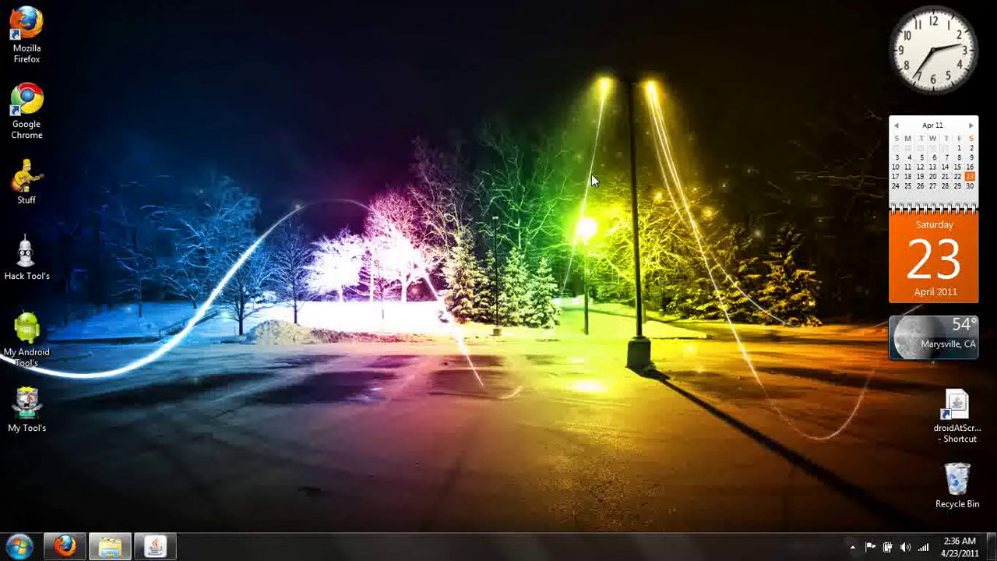
Run adb-windows and then install-recovery-windows from the ClockWorkRecovery 3.0.2.4 folder, then minimize it
{"action": "left_click", "coordinate": [129, 530]}
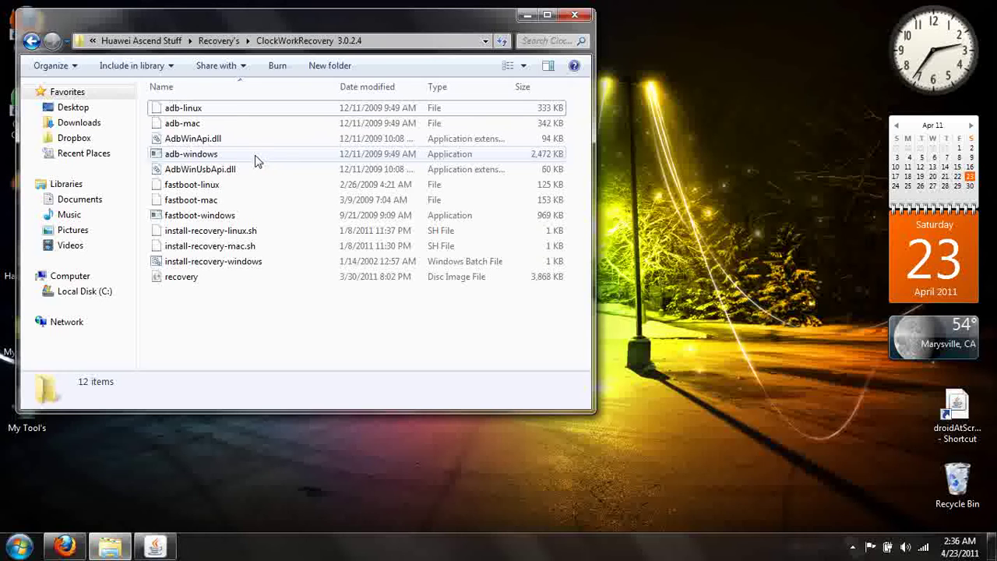
{"action": "left_click", "coordinate": [233, 214]}
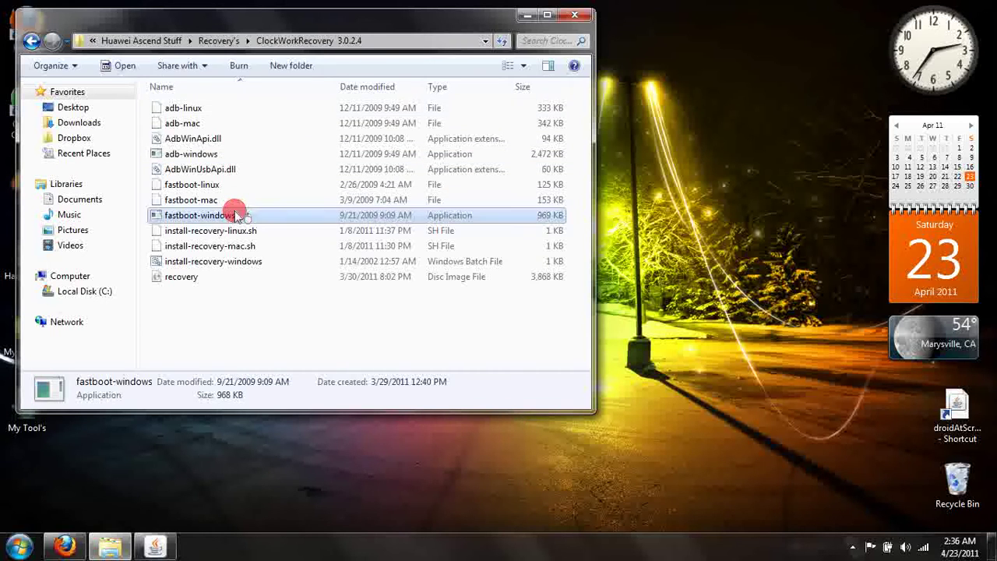
{"action": "double_click", "coordinate": [210, 155]}
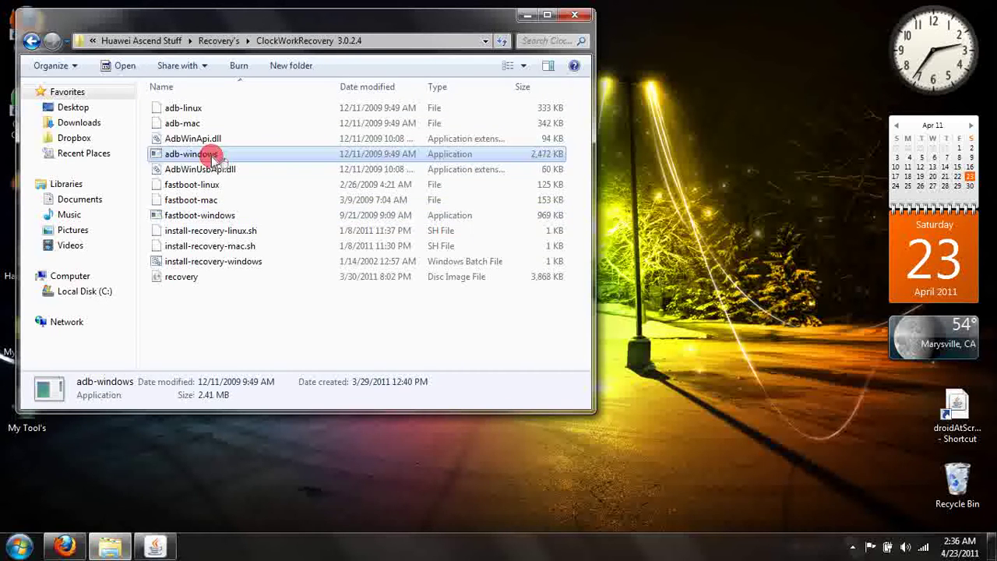
{"action": "double_click", "coordinate": [201, 263]}
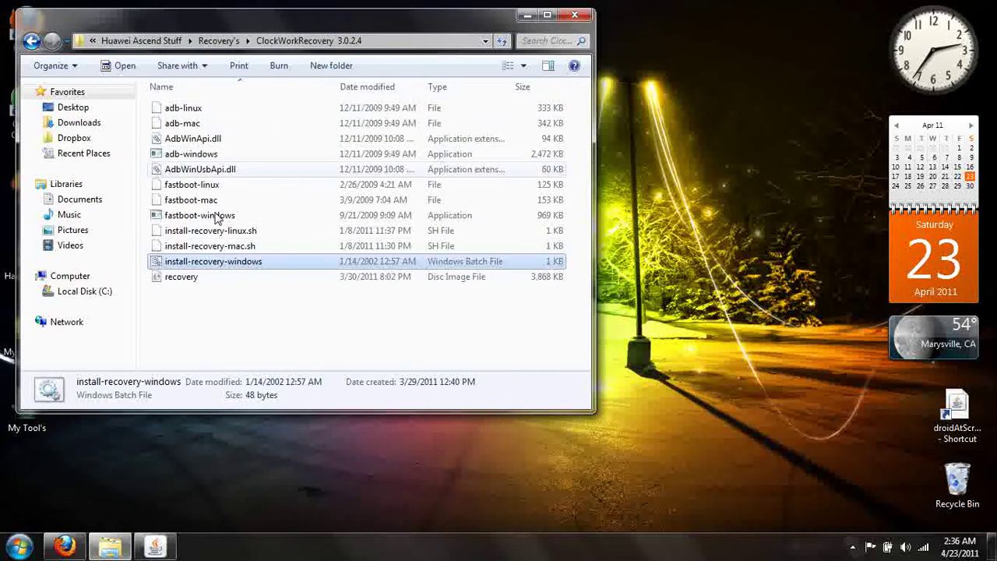
{"action": "left_click", "coordinate": [524, 15]}
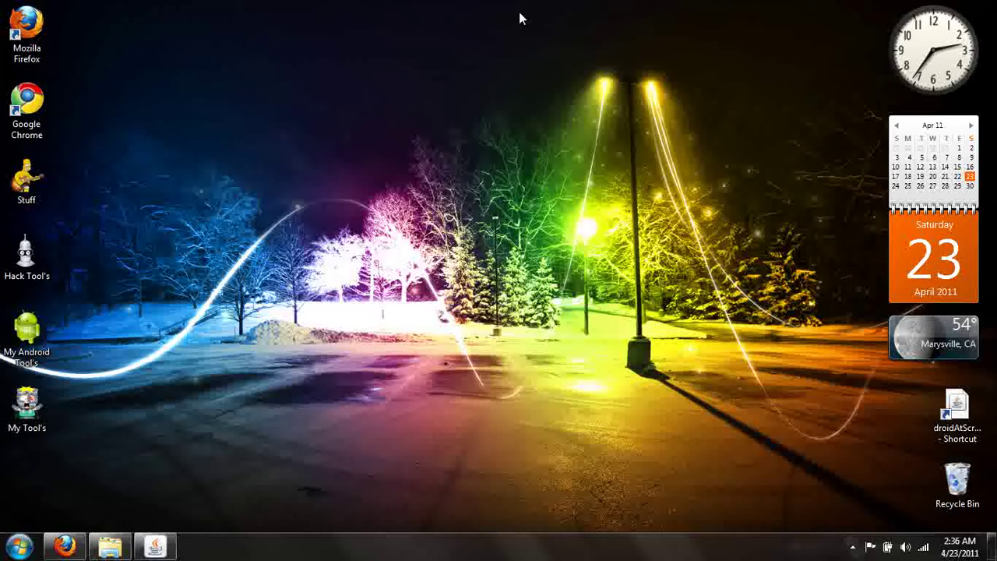
Bring Firefox back with the forum guide page and scroll through it
{"action": "left_click", "coordinate": [64, 535]}
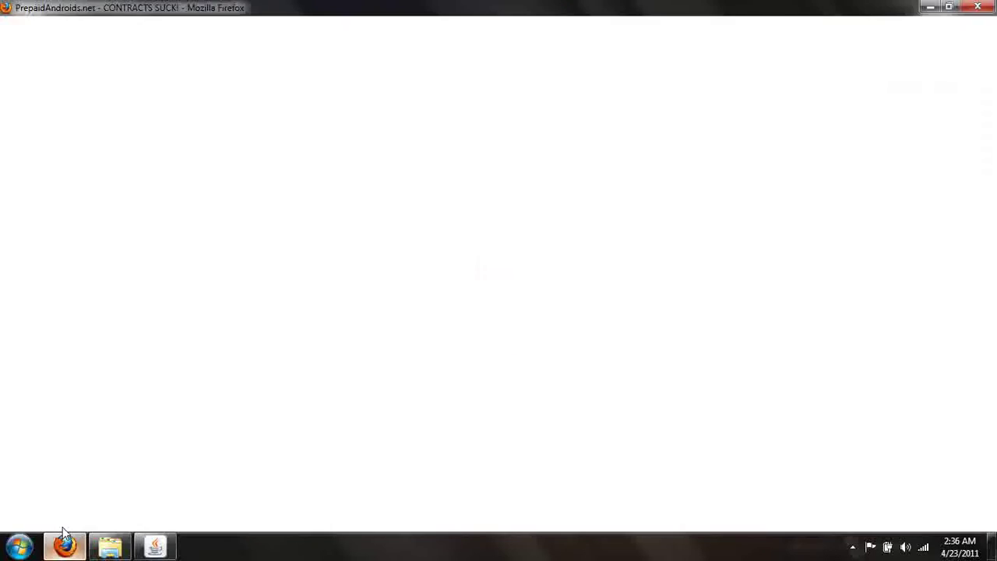
{"action": "scroll", "coordinate": [2, 427], "scroll_direction": "up", "scroll_amount": 1}
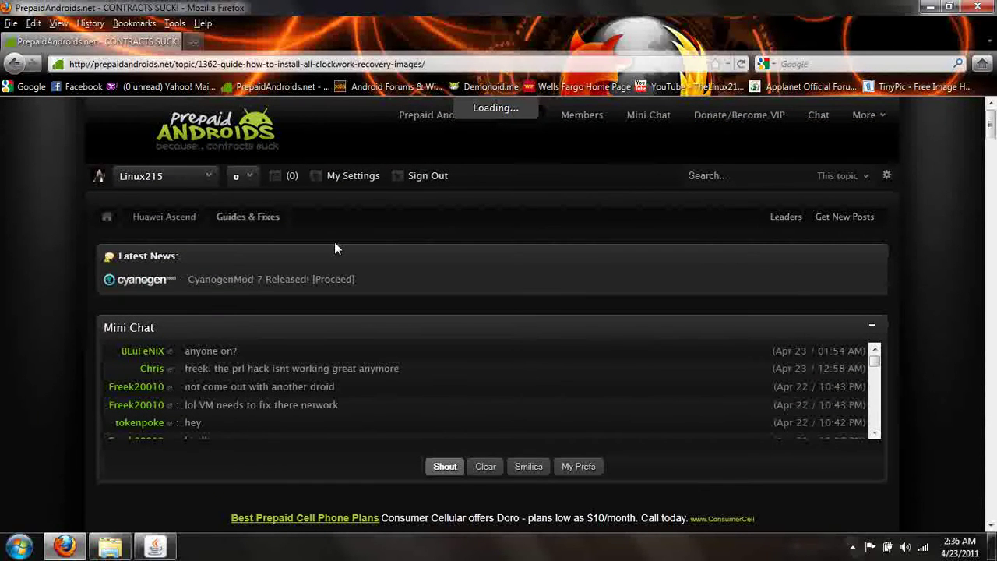
{"action": "scroll", "coordinate": [24, 286], "scroll_direction": "down", "scroll_amount": 1}
{"action": "scroll", "coordinate": [23, 286], "scroll_direction": "down", "scroll_amount": 5}
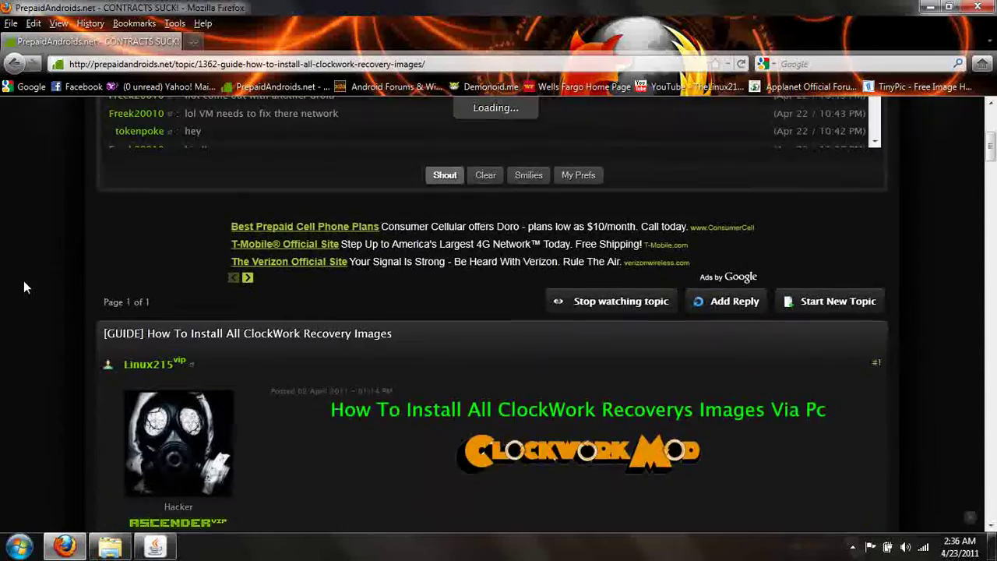
Go back via the Guides & Fixes list to the forum index and move the phone window aside
{"action": "left_click", "coordinate": [14, 64]}
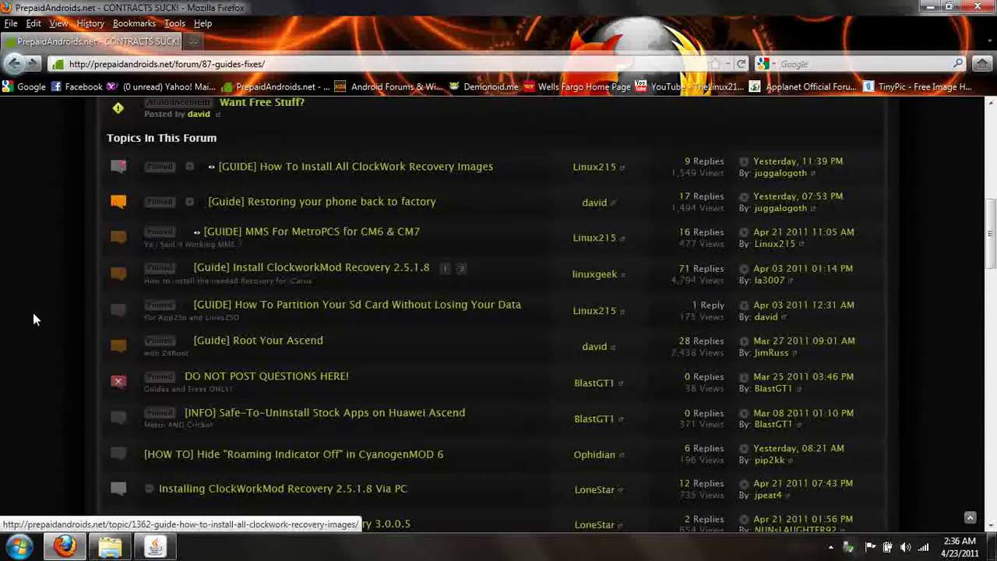
{"action": "scroll", "coordinate": [27, 311], "scroll_direction": "down", "scroll_amount": 2}
{"action": "scroll", "coordinate": [27, 316], "scroll_direction": "down", "scroll_amount": 5}
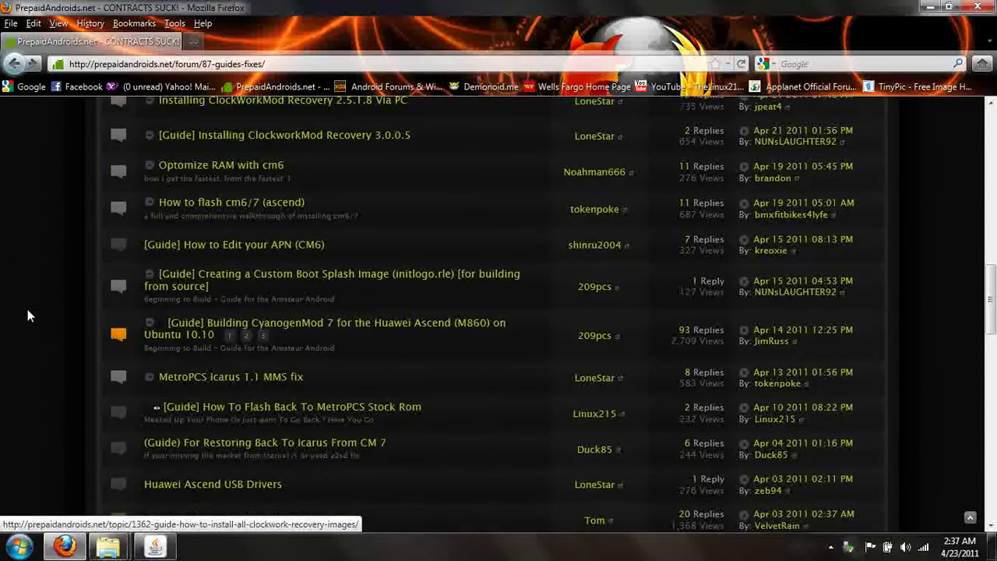
{"action": "scroll", "coordinate": [28, 317], "scroll_direction": "up", "scroll_amount": 10}
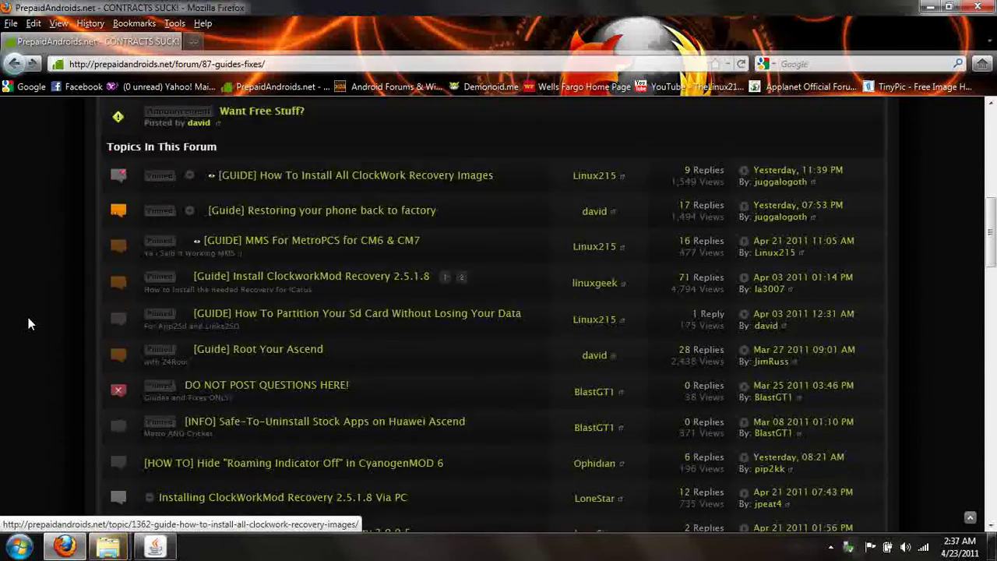
{"action": "left_click", "coordinate": [13, 67]}
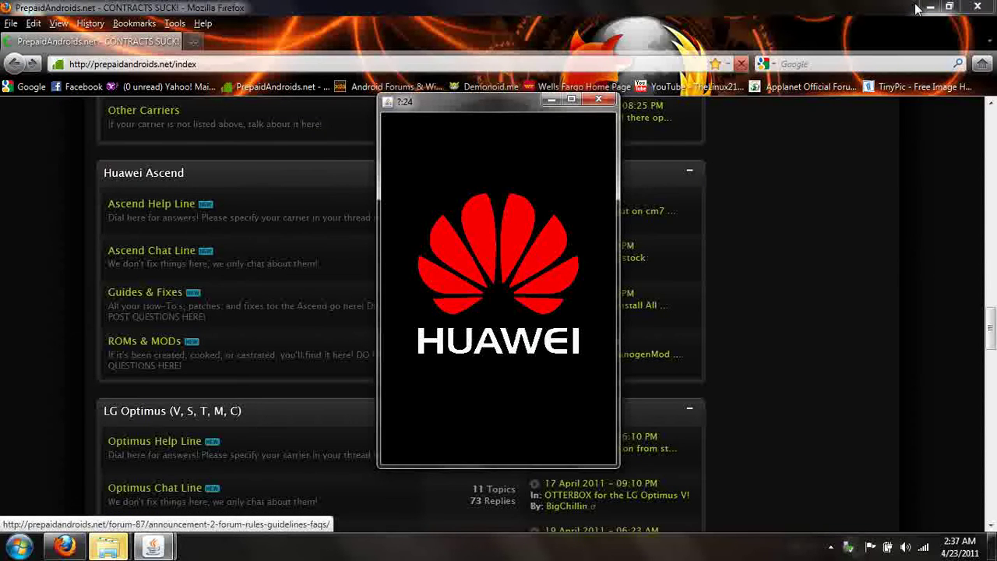
{"action": "left_click_drag", "start_coordinate": [502, 103], "coordinate": [857, 163]}
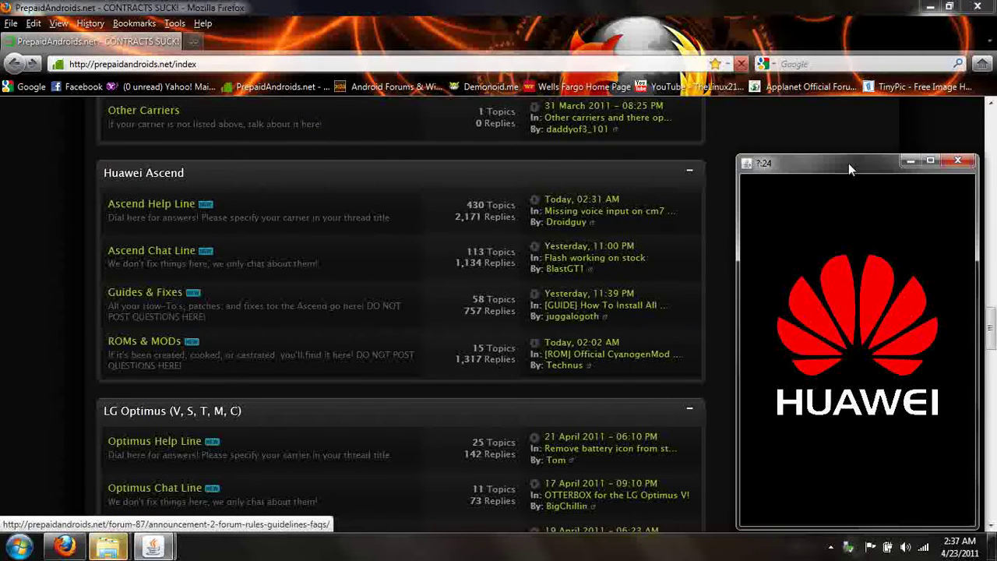
{"action": "left_click", "coordinate": [336, 28]}
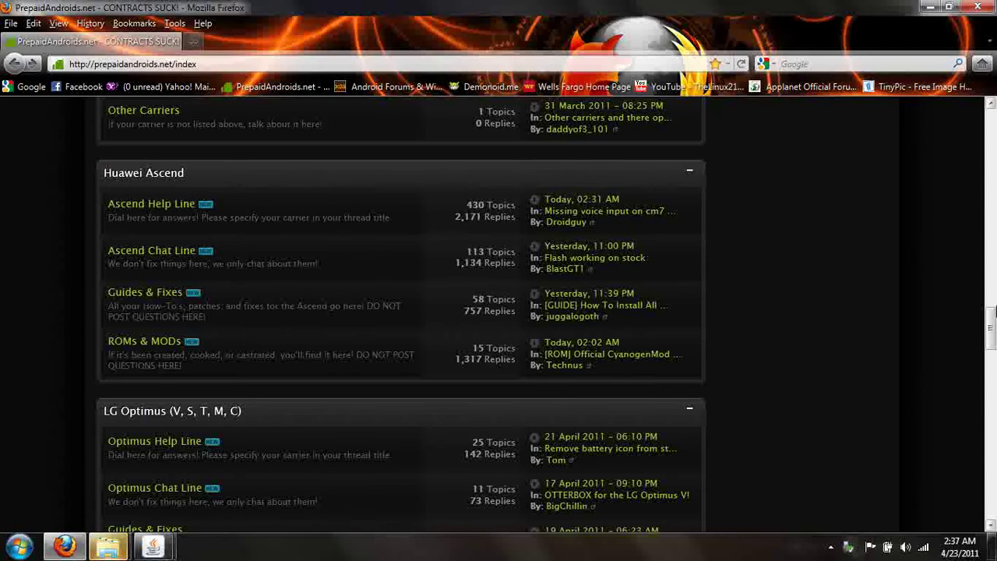
{"action": "scroll", "coordinate": [990, 333], "scroll_direction": "down", "scroll_amount": 2}
{"action": "left_click_drag", "start_coordinate": [990, 333], "coordinate": [991, 225]}
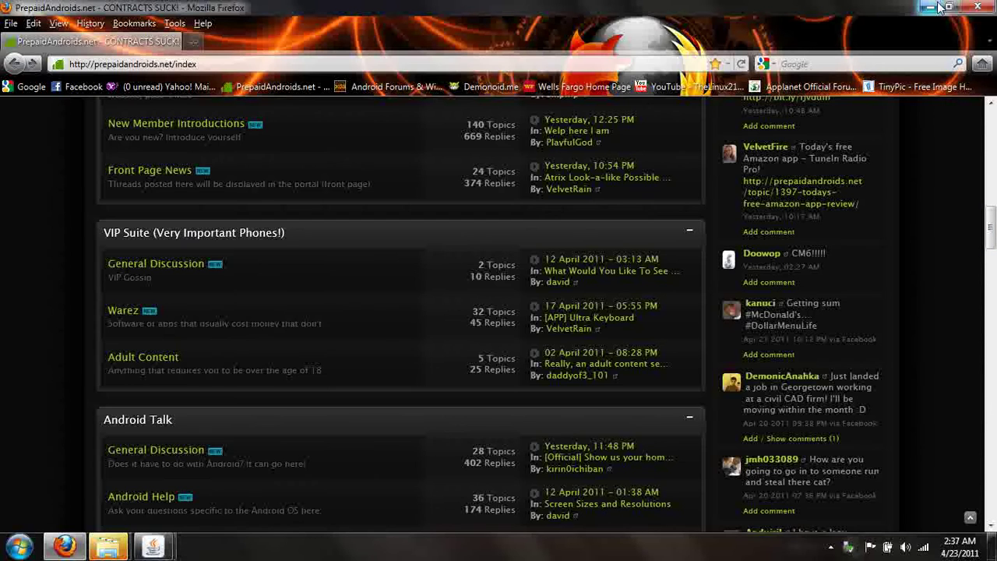
{"action": "left_click_drag", "start_coordinate": [991, 227], "coordinate": [991, 149]}
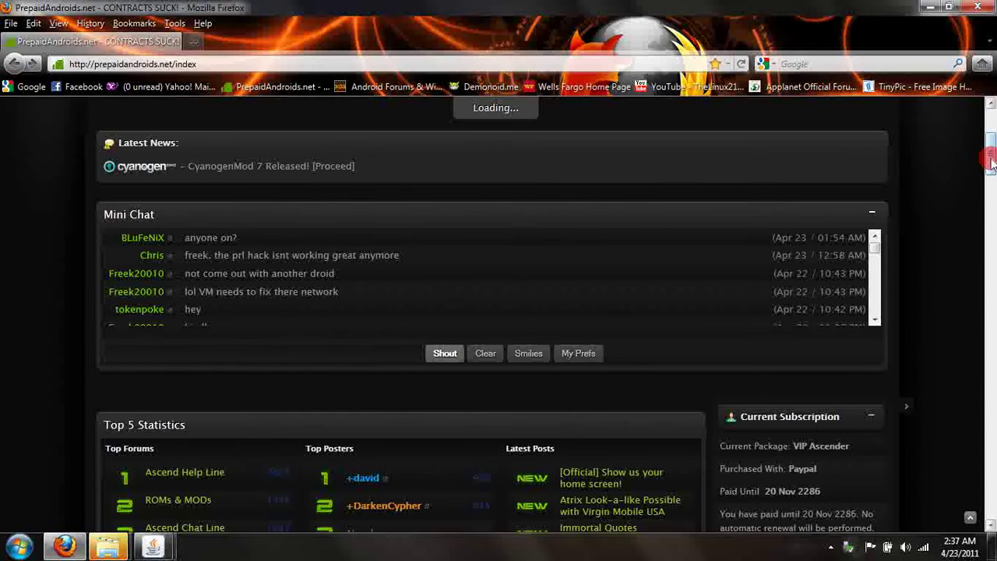
{"action": "left_click_drag", "start_coordinate": [991, 155], "coordinate": [991, 130]}
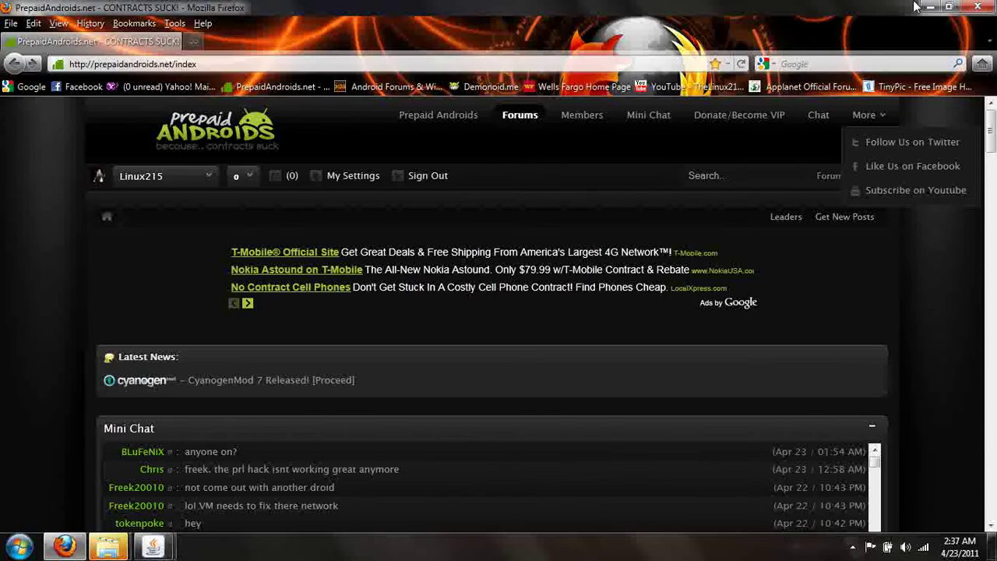
{"action": "left_click_drag", "start_coordinate": [990, 129], "coordinate": [991, 281]}
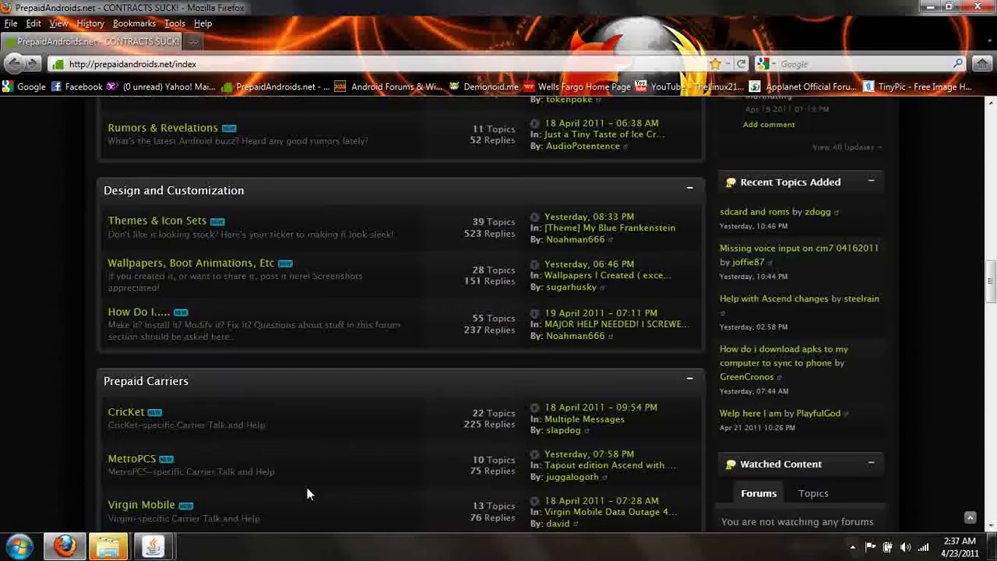
Minimize Firefox, close the Removable Disk (E:) folder, and unlock the phone with F2
{"action": "left_click", "coordinate": [930, 8]}
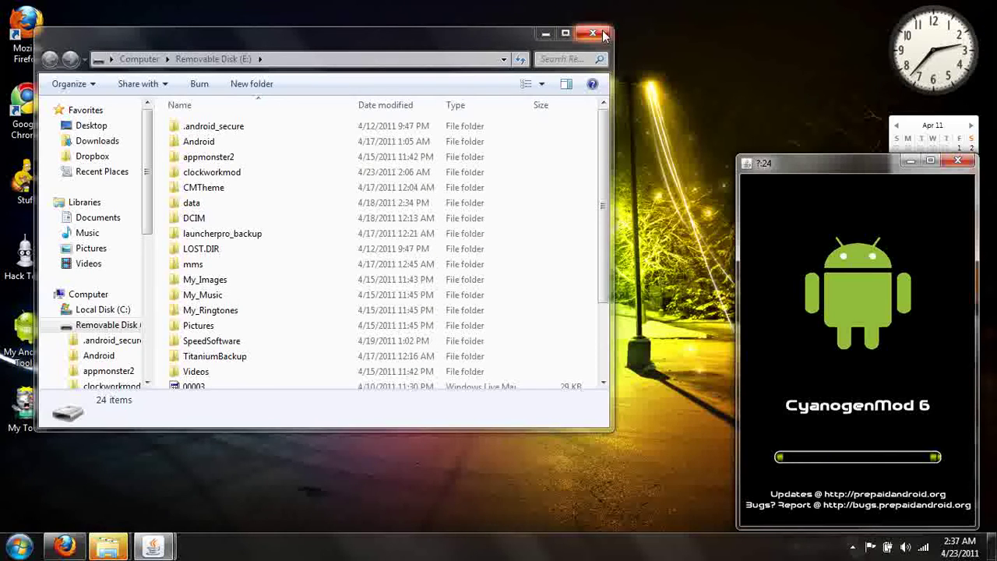
{"action": "left_click", "coordinate": [602, 33]}
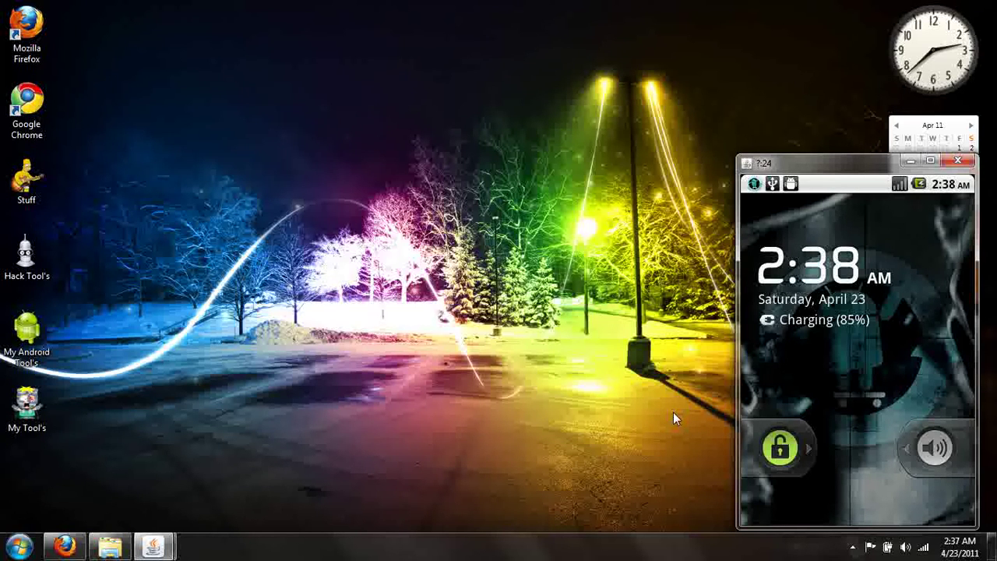
{"action": "key", "text": "F2"}
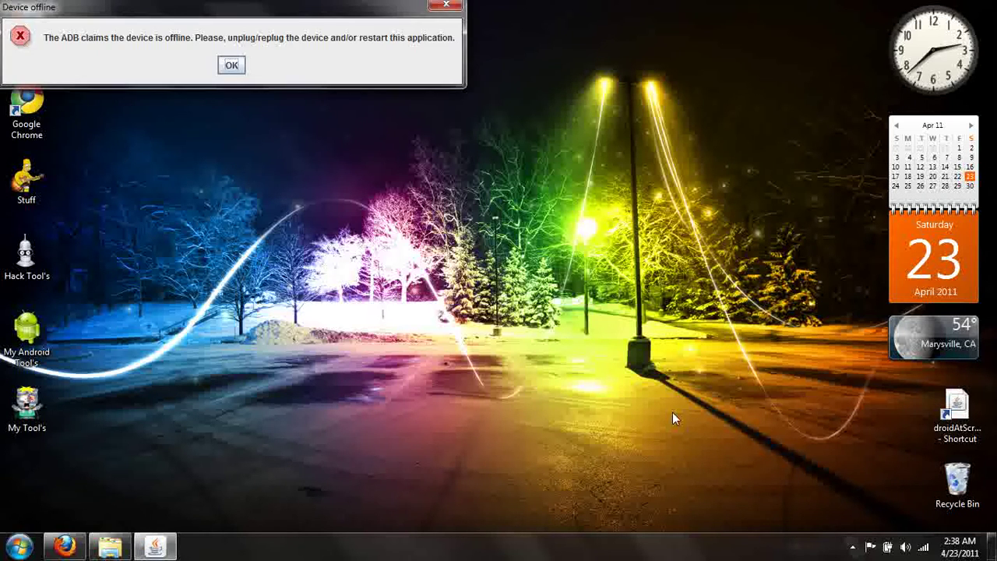
Click OK on both ADB 'Device offline' error dialogs
{"action": "left_click", "coordinate": [228, 62]}
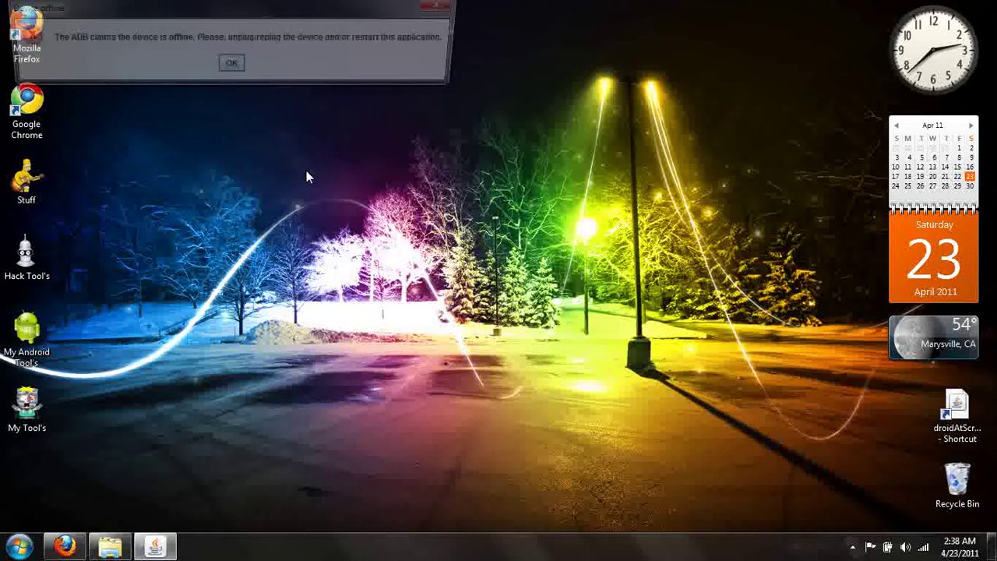
{"action": "left_click", "coordinate": [233, 63]}
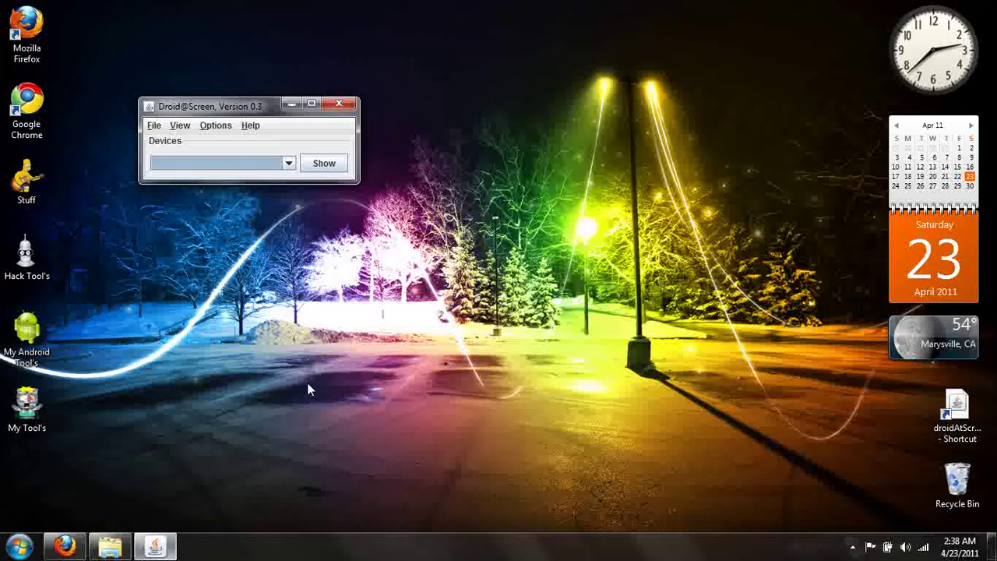
Show the phone's screen, minimize Droid@Screen's main window, and close the blank device-screen window
{"action": "left_click", "coordinate": [322, 167]}
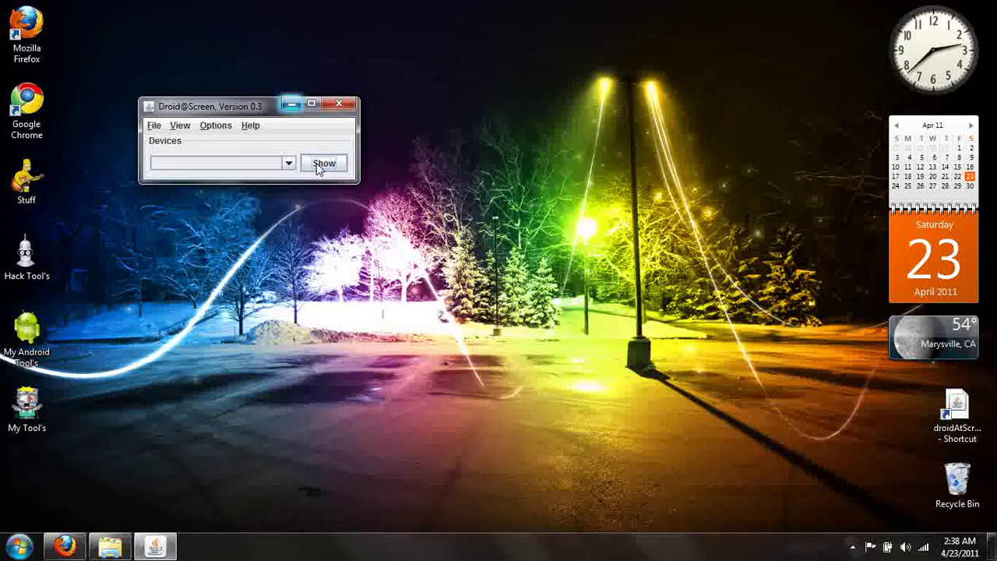
{"action": "left_click", "coordinate": [288, 103]}
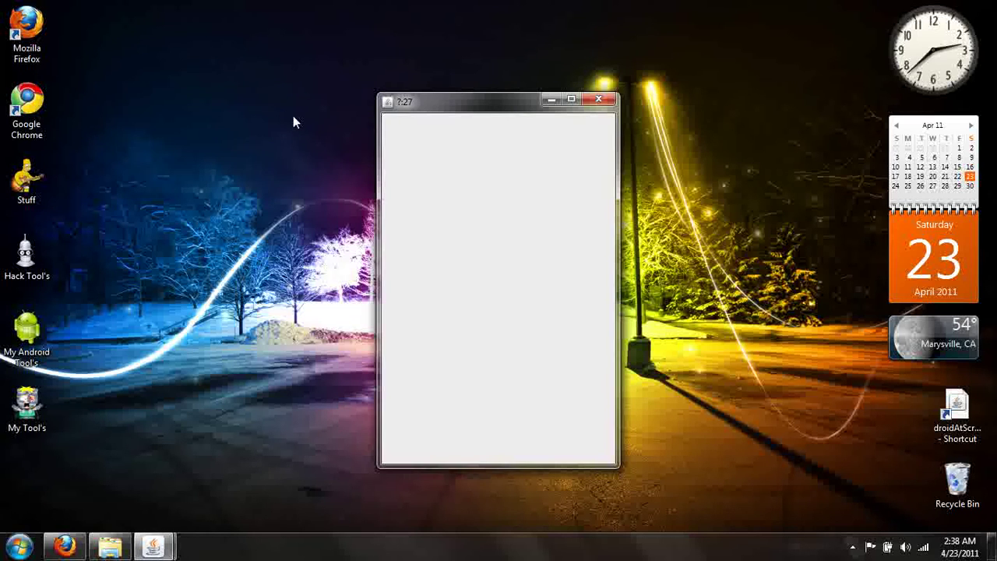
{"action": "left_click", "coordinate": [601, 103]}
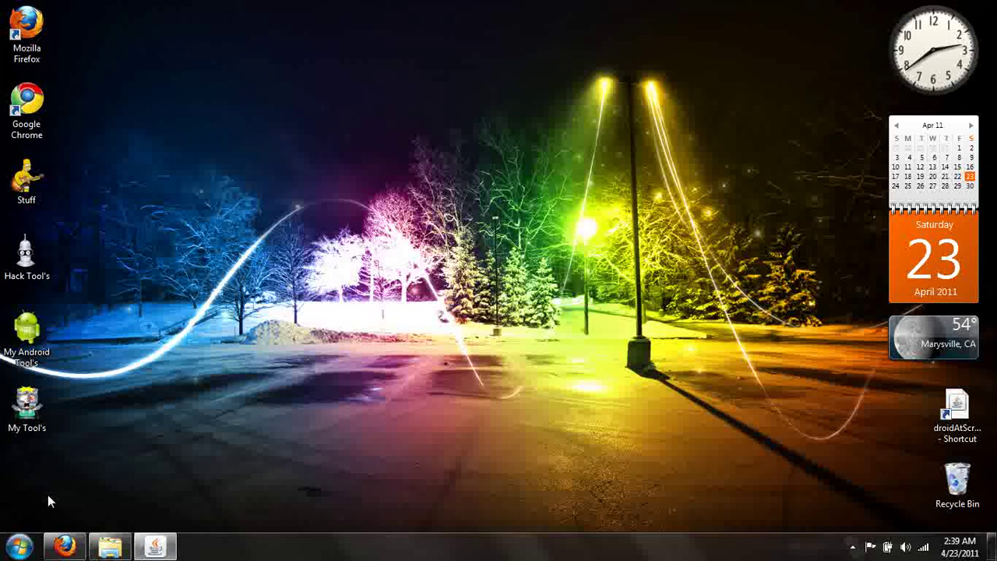
Restore Firefox and scroll to the top of the PrepaidAndroids.net forum index
{"action": "left_click", "coordinate": [62, 544]}
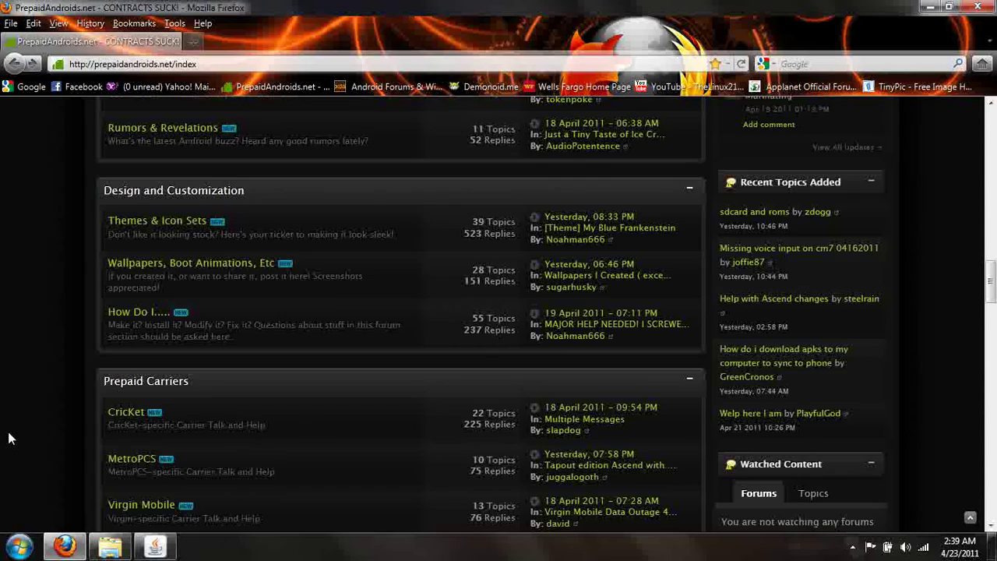
{"action": "scroll", "coordinate": [6, 446], "scroll_direction": "up", "scroll_amount": 15}
{"action": "scroll", "coordinate": [9, 438], "scroll_direction": "up", "scroll_amount": 8}
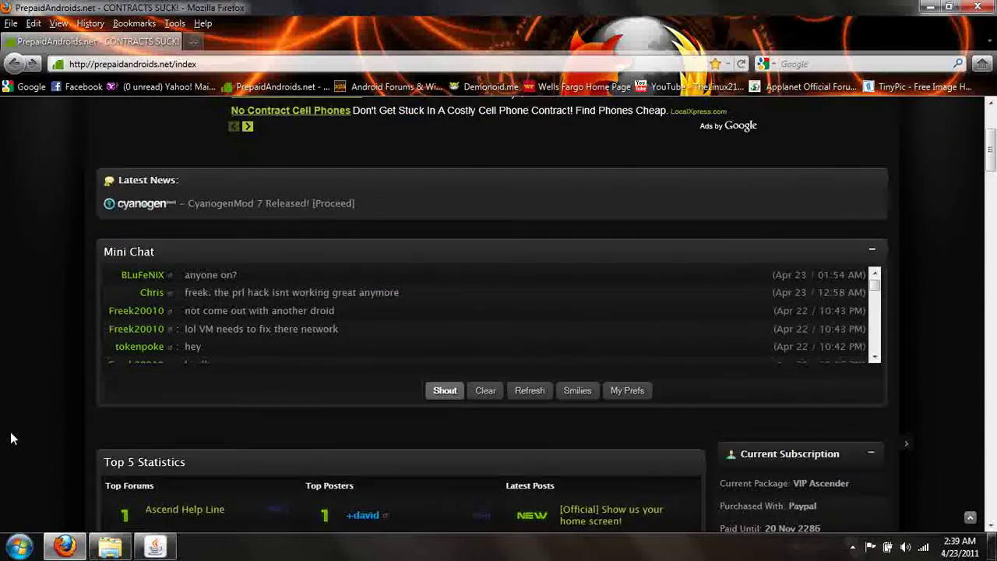